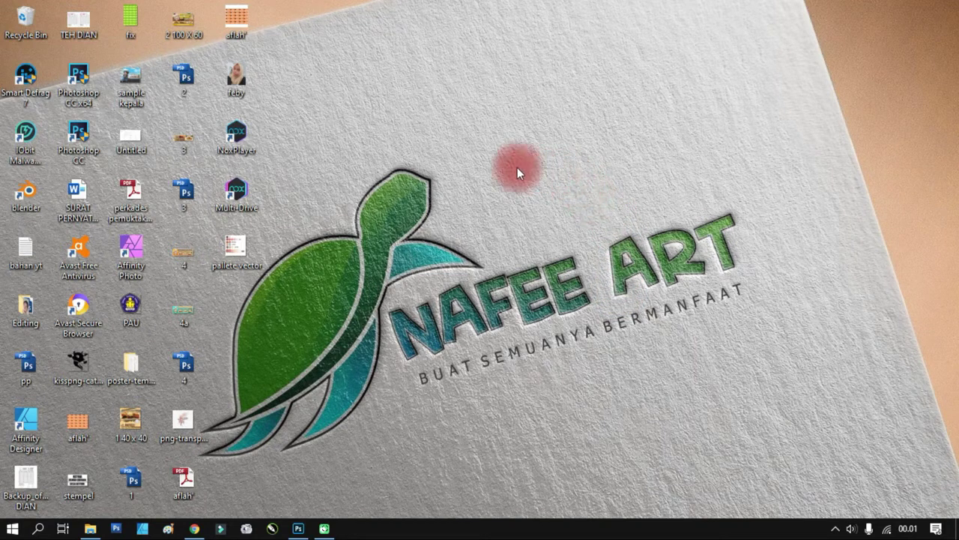
- Refresh the desktop three times from its right-click menu
right_click(495, 154)
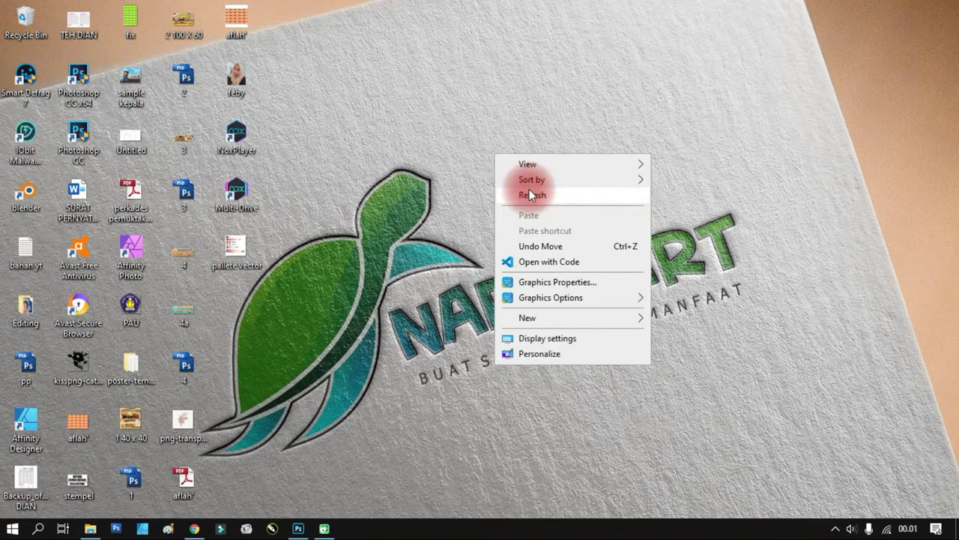
click(530, 193)
right_click(471, 133)
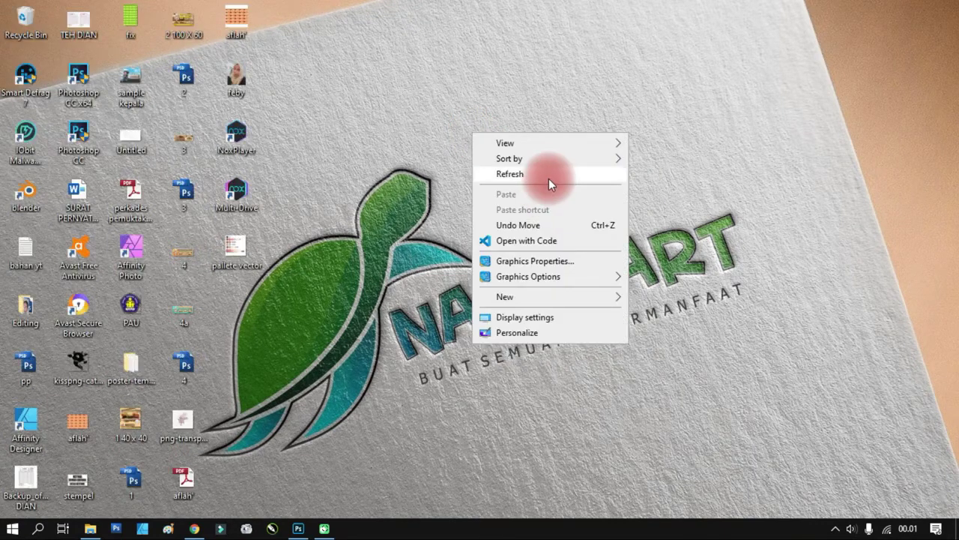
click(548, 184)
right_click(467, 149)
click(512, 183)
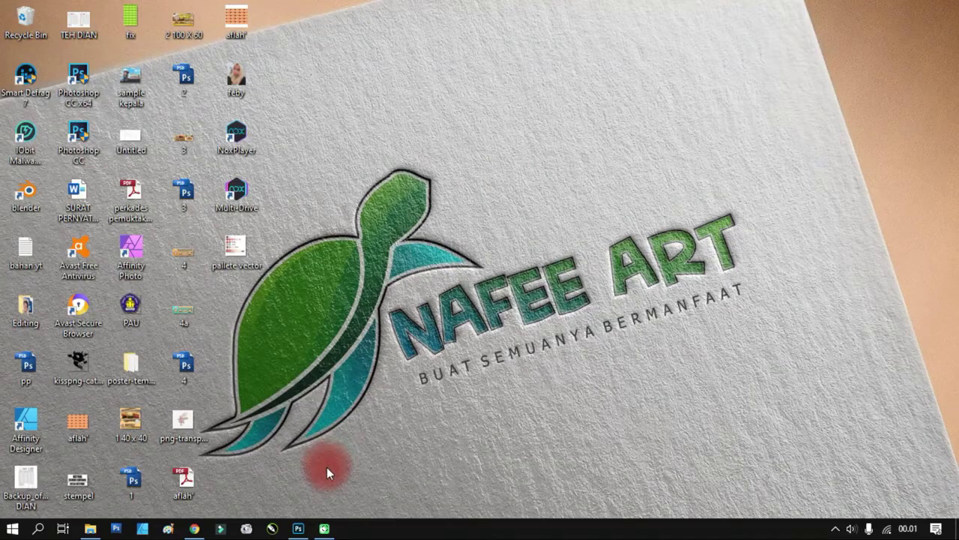
- Bring Photoshop to the front and pick the Rectangular Marquee, then the Move tool
click(299, 528)
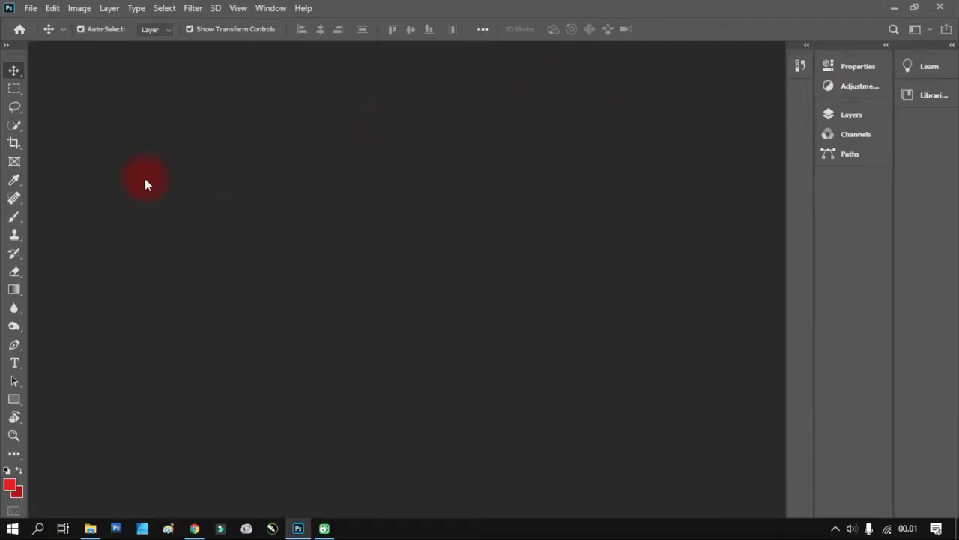
click(18, 95)
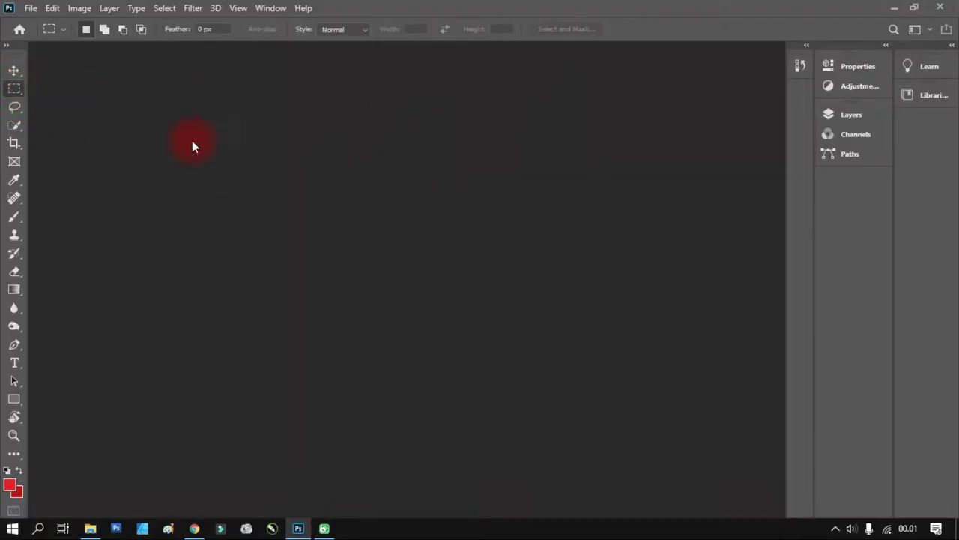
click(15, 72)
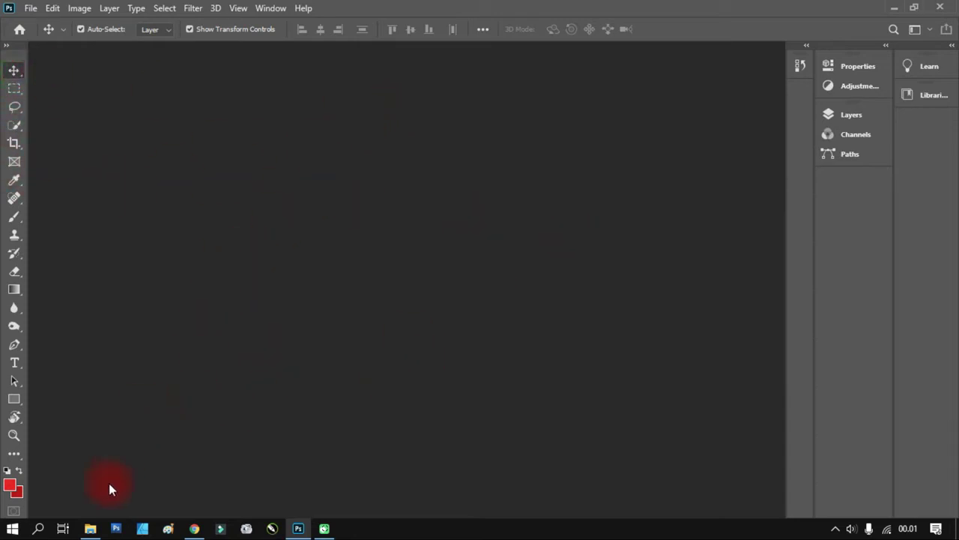
- Drag the WhatsApp graduation photo from Downloads in File Explorer into Photoshop
click(90, 529)
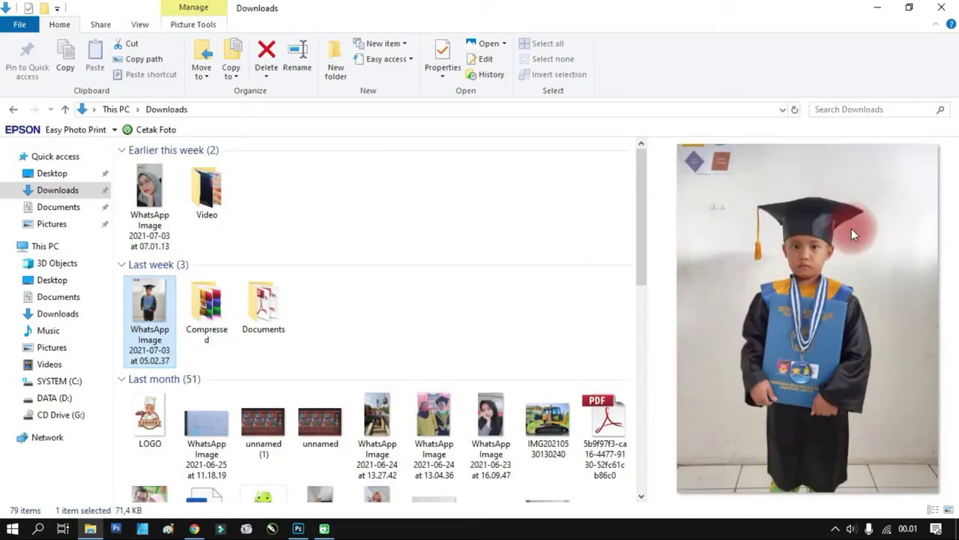
mouse_move(155, 301)
mouse_down()
mouse_move(311, 516)
mouse_move(357, 324)
mouse_up()
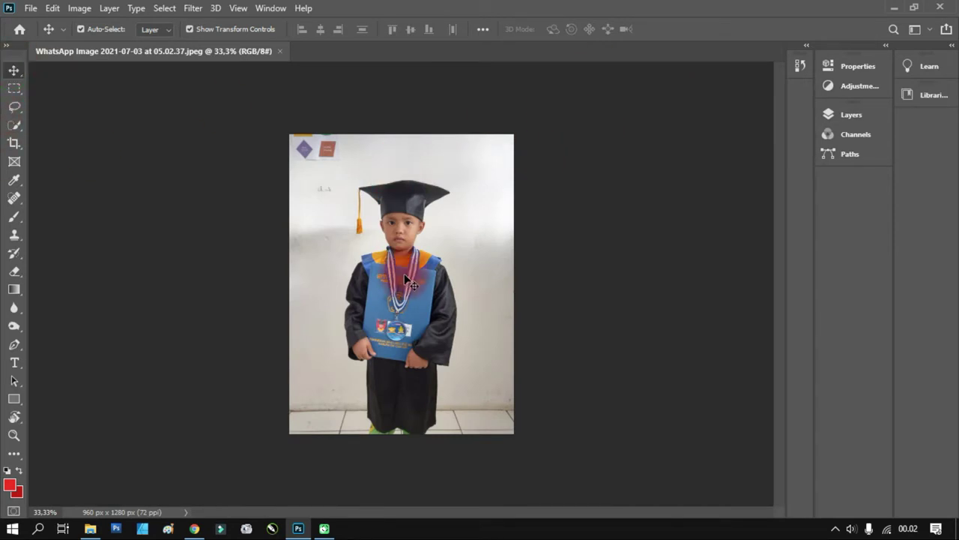
- Zoom in on the photo and use Select > Subject to select the graduating child
key(ctrl)
click(462, 206)
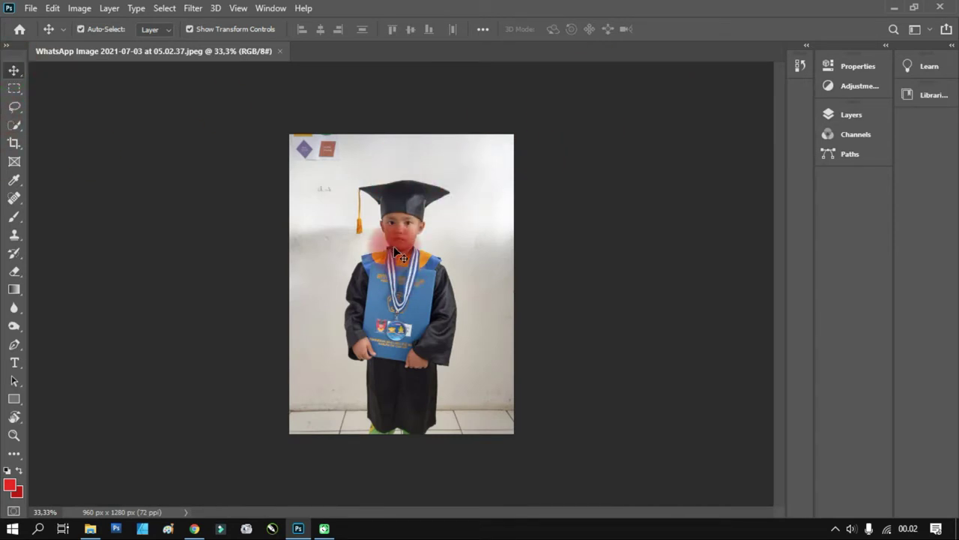
click(387, 191)
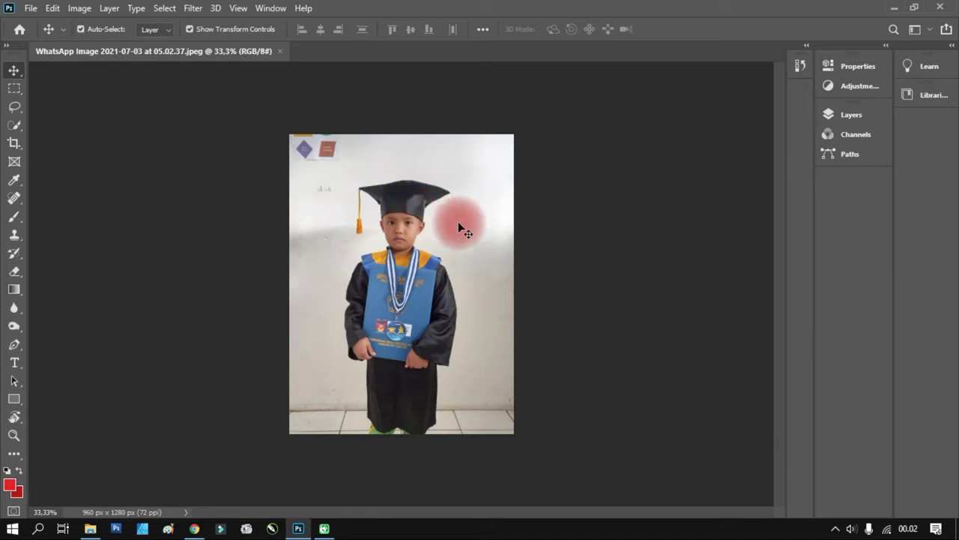
scroll(450, 232, up, 1)
scroll(446, 229, up, 4)
scroll(410, 228, down, 3)
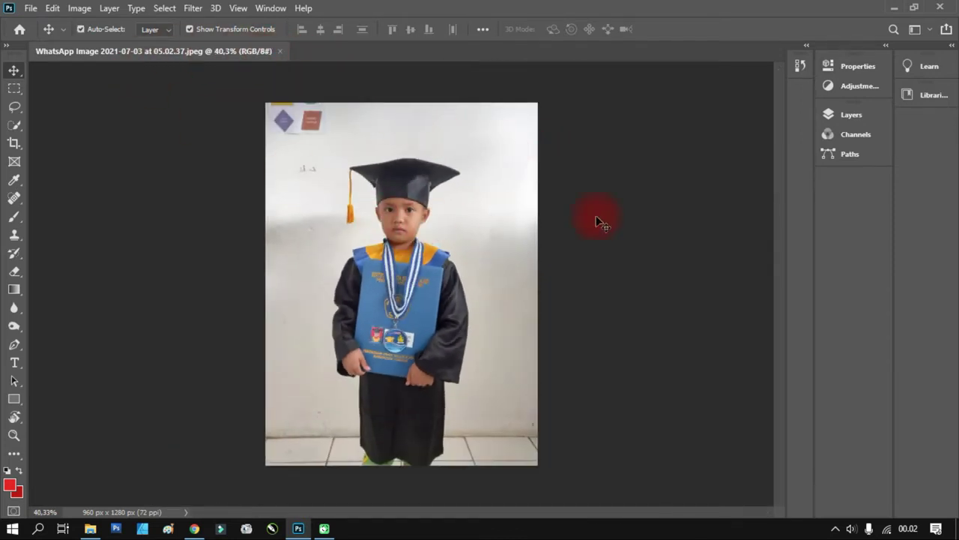
click(165, 9)
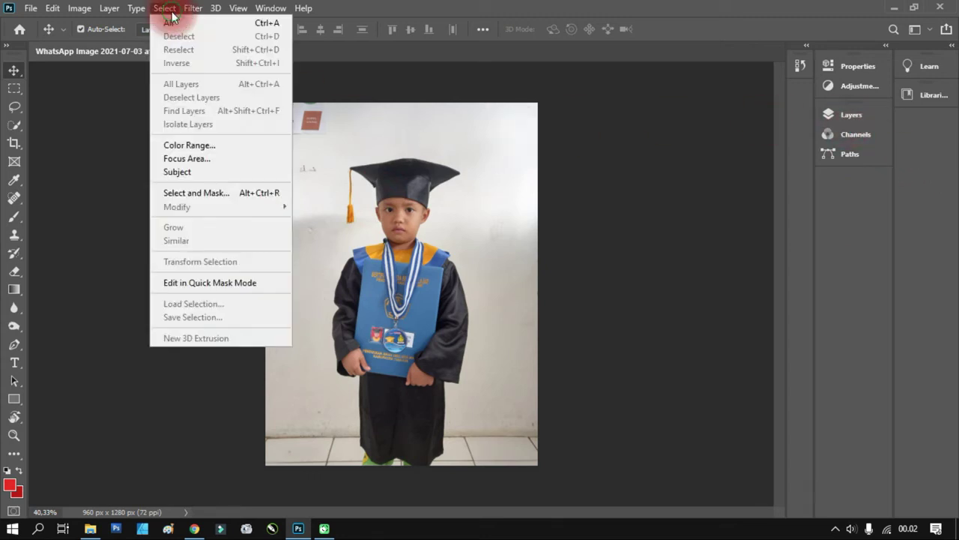
click(205, 171)
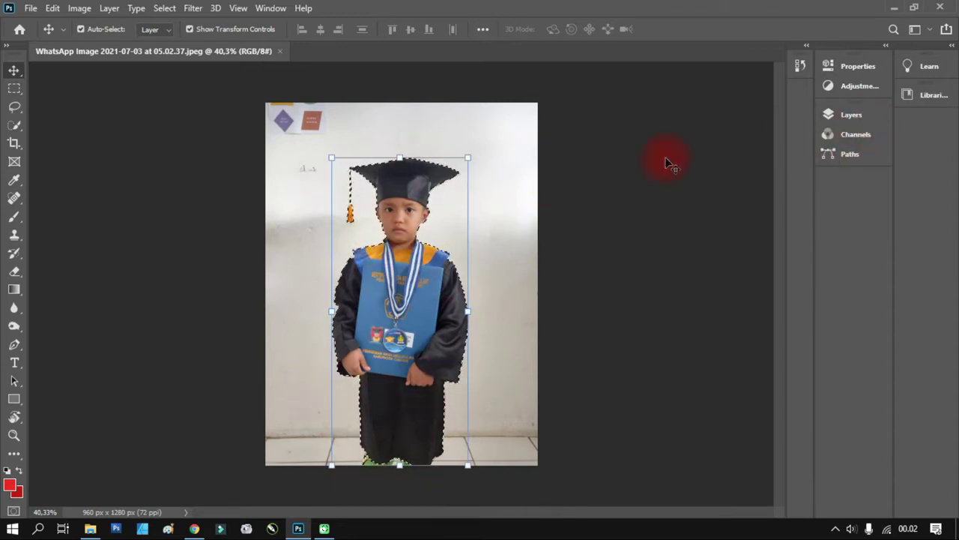
- Zoom in and inspect the selection edges from the cap down to the gown's hem
key(ctrl)
alt+scroll(365, 180, up, 6)
alt+scroll(305, 146, up, 2)
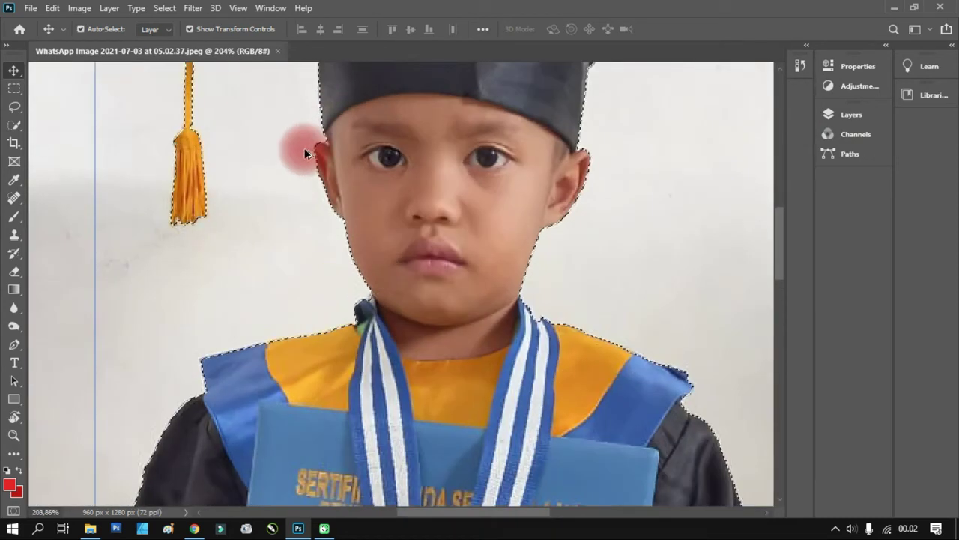
alt+scroll(335, 94, up, 1)
drag(335, 94, 428, 450)
drag(321, 337, 443, 162)
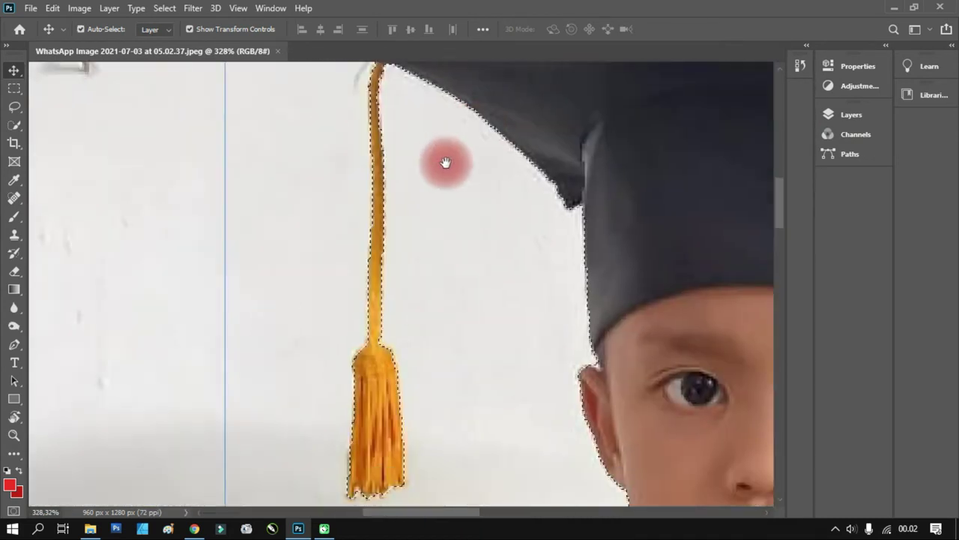
scroll(442, 167, down, 5)
scroll(441, 166, down, 3)
scroll(514, 210, left, 3)
scroll(400, 161, down, 2)
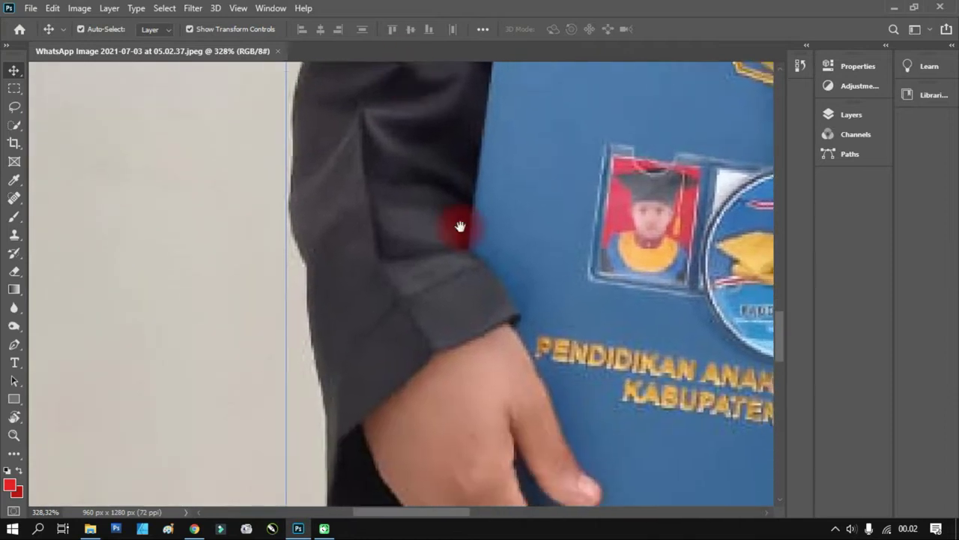
scroll(456, 224, down, 4)
scroll(531, 280, down, 3)
scroll(518, 259, down, 2)
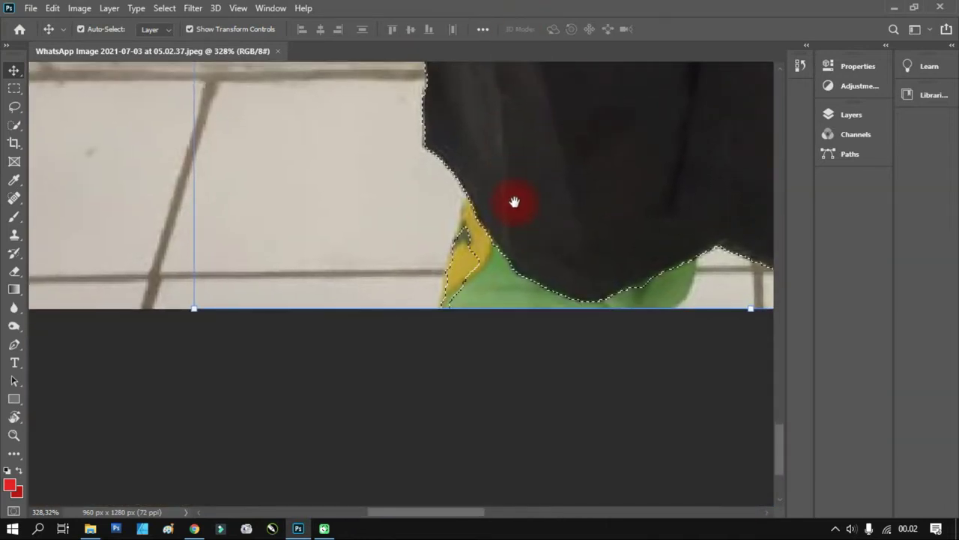
drag(514, 201, 419, 242)
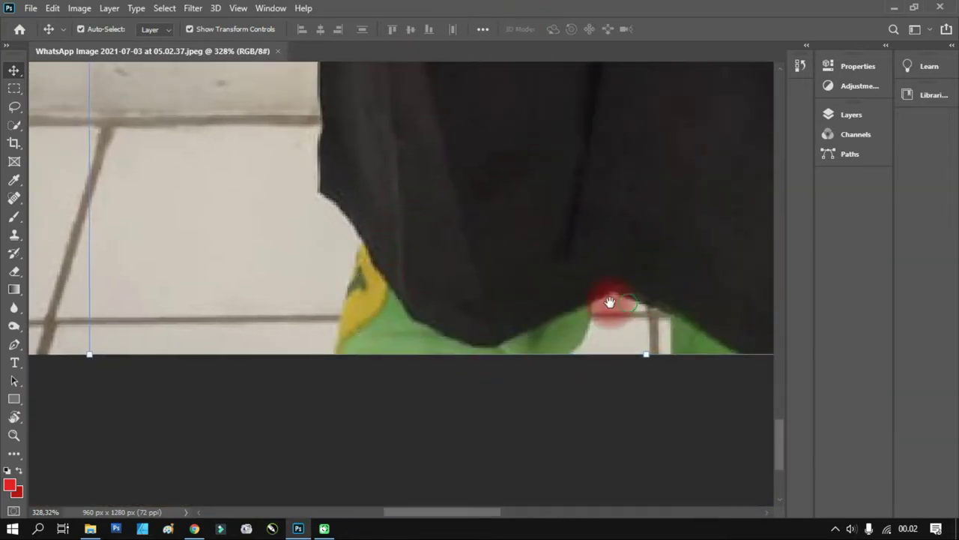
drag(610, 307, 360, 299)
drag(343, 244, 439, 240)
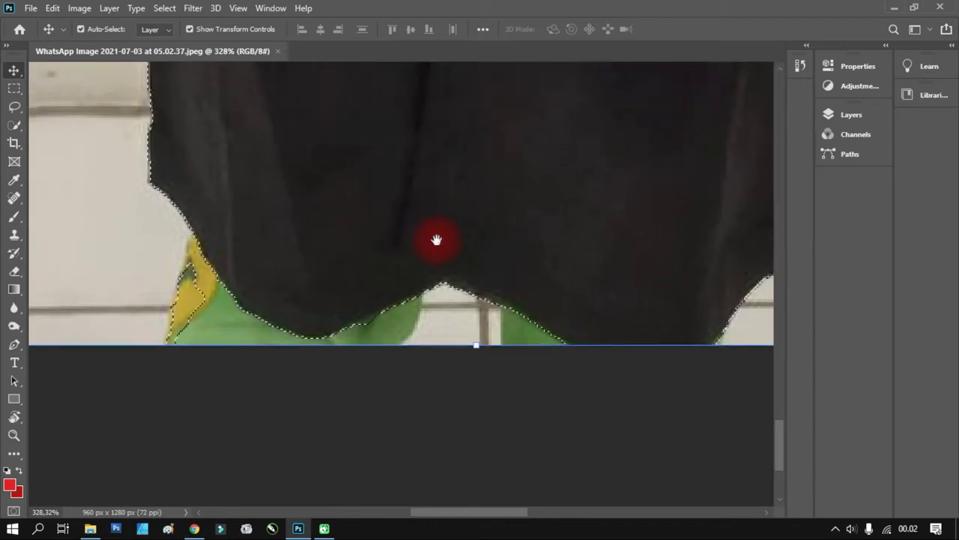
- With the Lasso in add mode, add the gown's bottom edge and yellow-patch area to the selection
click(14, 111)
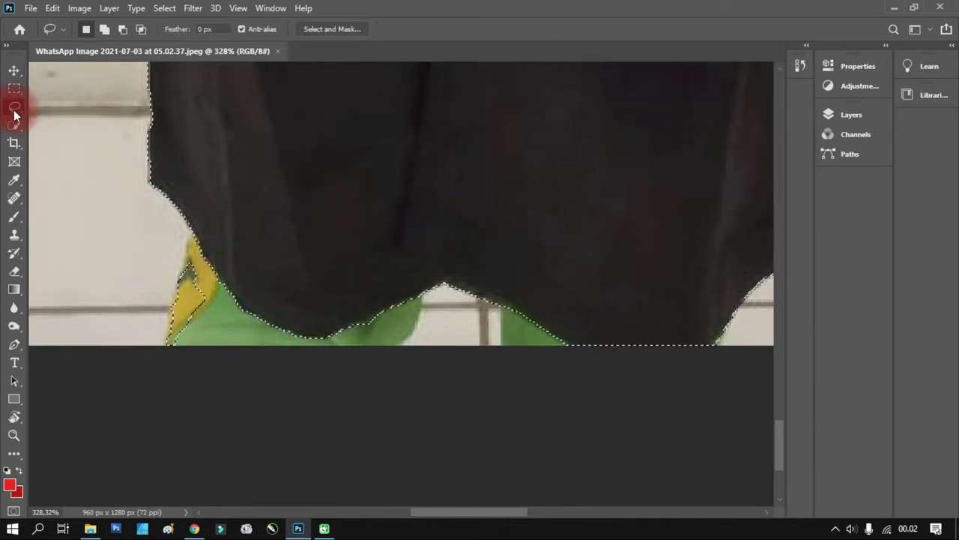
right_click(15, 108)
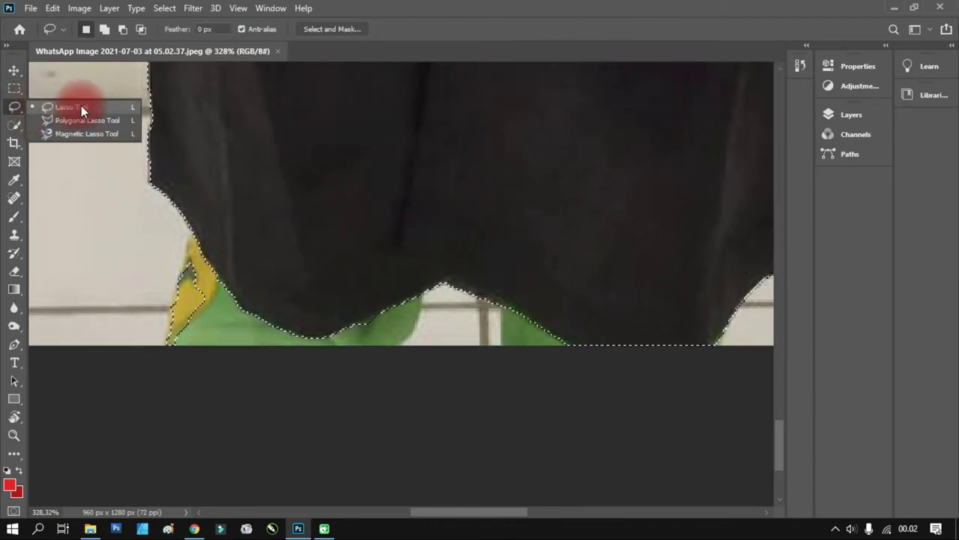
mouse_move(317, 128)
mouse_down()
mouse_move(263, 217)
mouse_move(270, 187)
mouse_up()
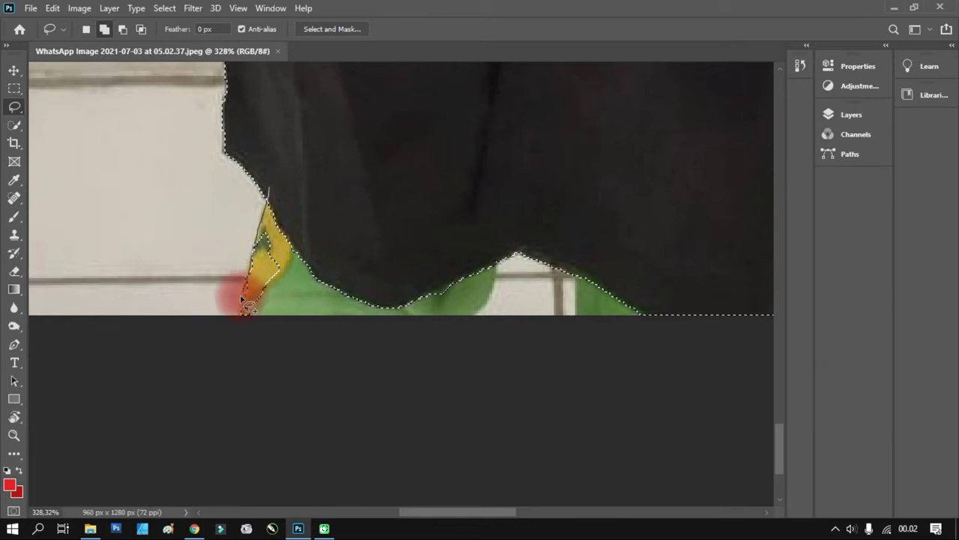
drag(269, 187, 242, 341)
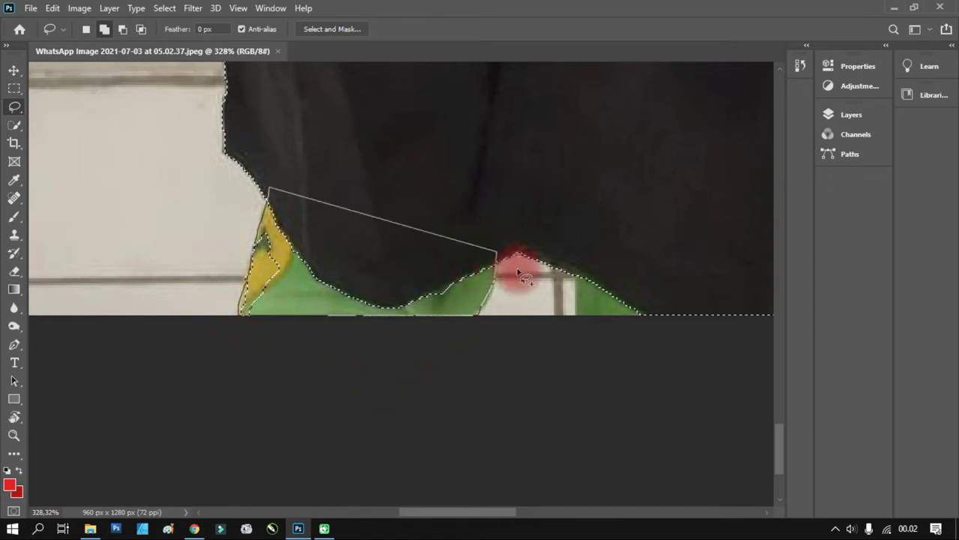
mouse_move(495, 287)
mouse_down()
mouse_move(652, 296)
mouse_move(360, 350)
mouse_move(307, 268)
mouse_move(296, 267)
mouse_move(298, 347)
mouse_up()
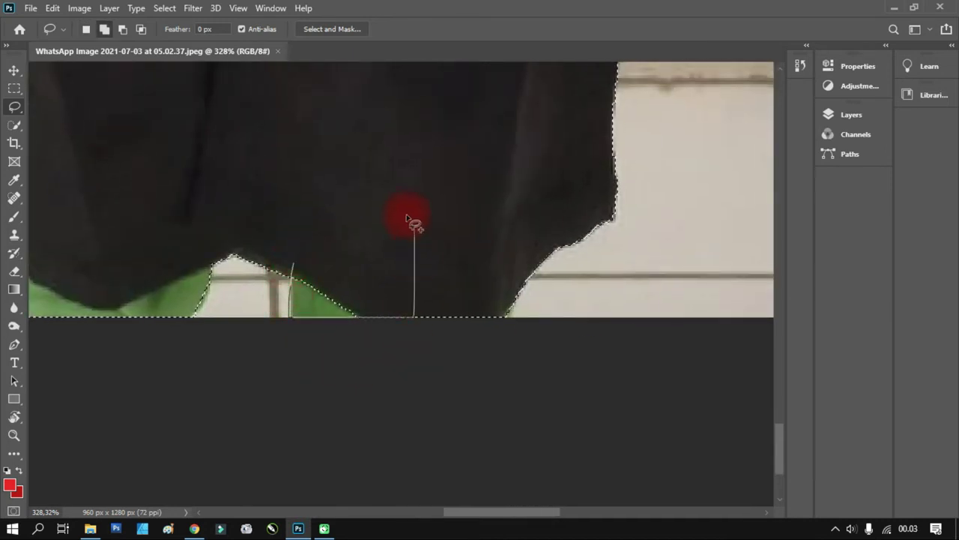
mouse_move(414, 223)
mouse_down()
mouse_move(525, 259)
mouse_move(407, 272)
mouse_move(272, 305)
mouse_move(299, 328)
mouse_up()
scroll(299, 328, up, 2)
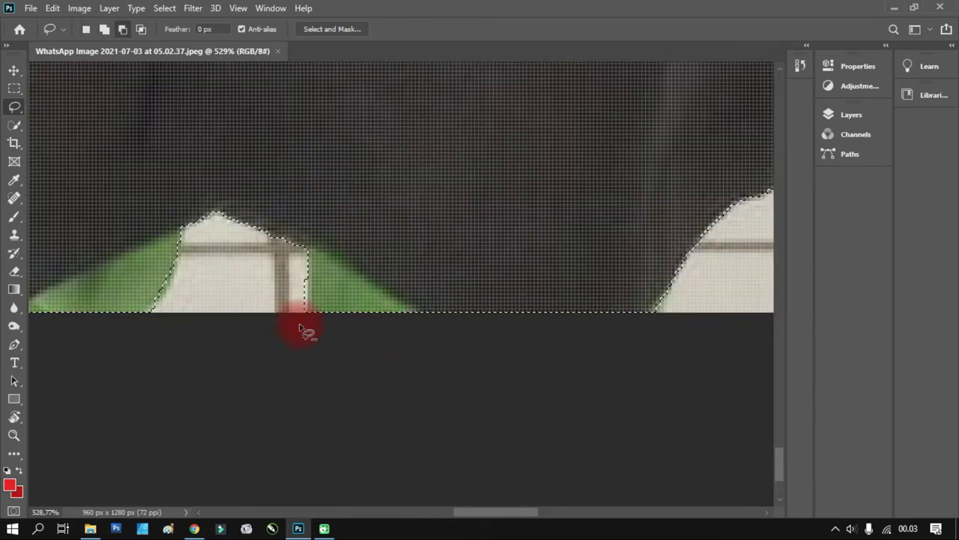
scroll(308, 324, down, 4)
scroll(308, 300, up, 1)
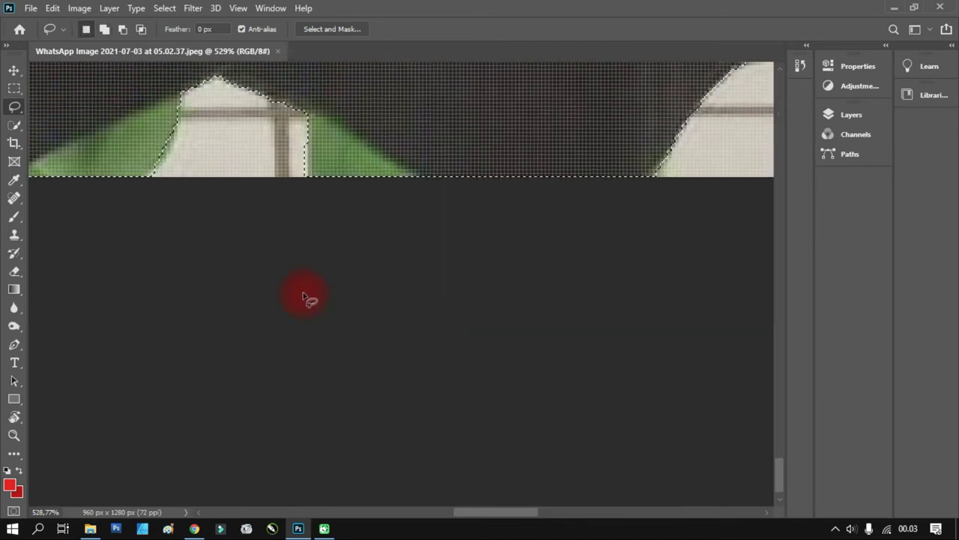
- Alt-drag with the Lasso to subtract the strip below the feet, then zoom out
key(alt)
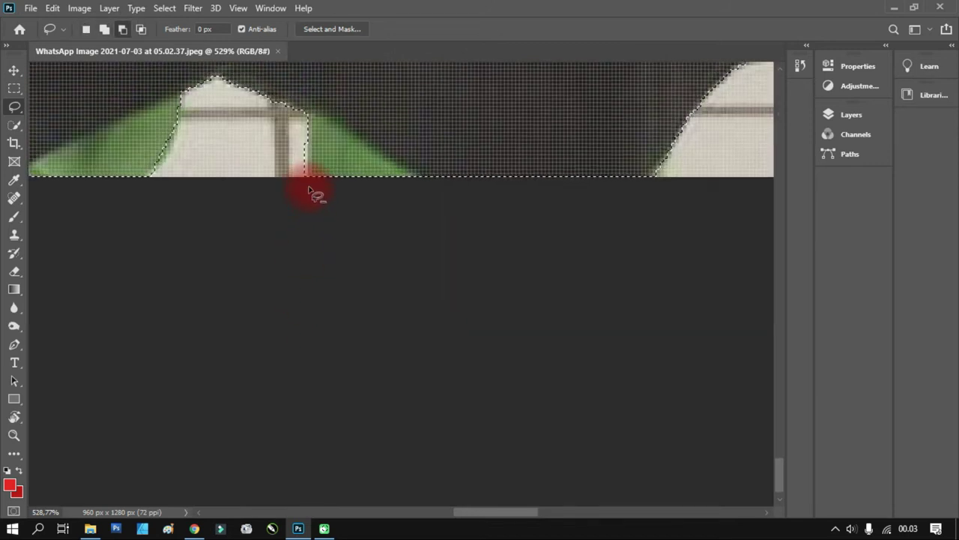
mouse_move(308, 189)
mouse_down()
mouse_move(312, 160)
mouse_move(310, 208)
mouse_up()
scroll(304, 200, down, 3)
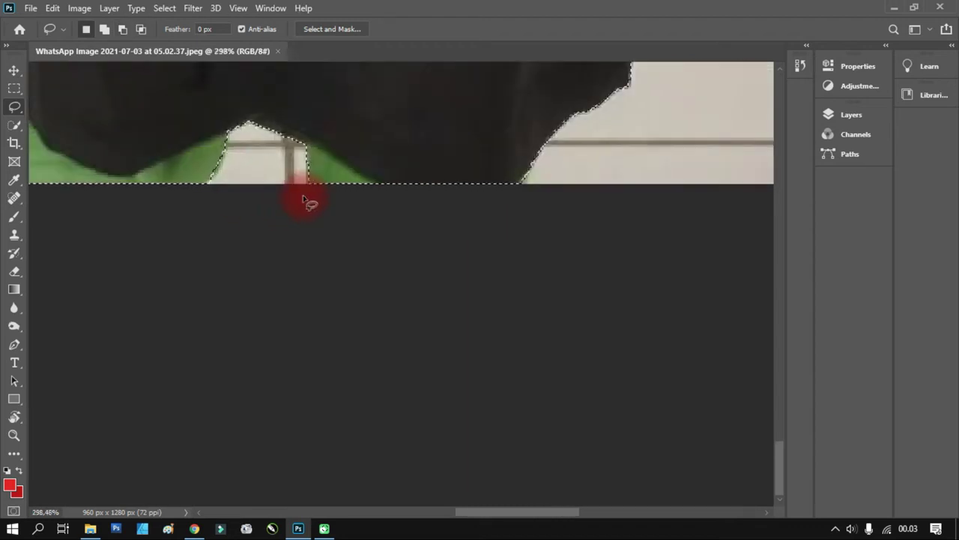
scroll(304, 200, down, 2)
scroll(307, 201, down, 3)
scroll(311, 213, up, 2)
scroll(311, 329, up, 4)
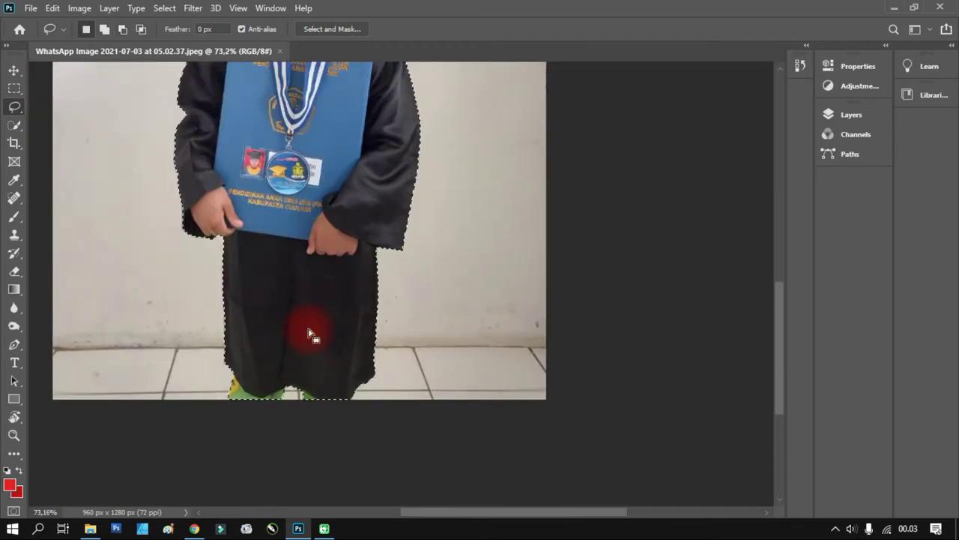
scroll(325, 187, down, 3)
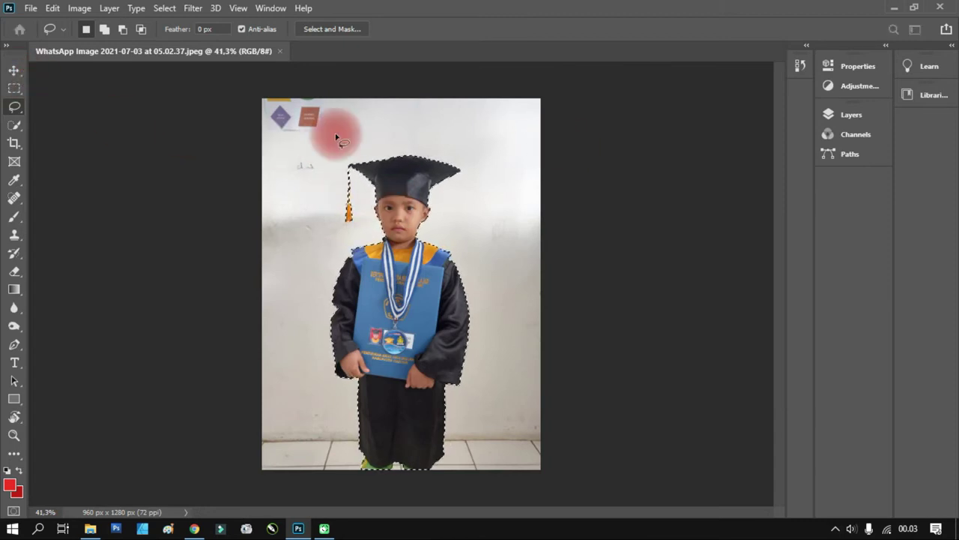
- Create a blank A4 Print-preset document, 210 x 297 mm at 300 ppi
key(ctrl+n)
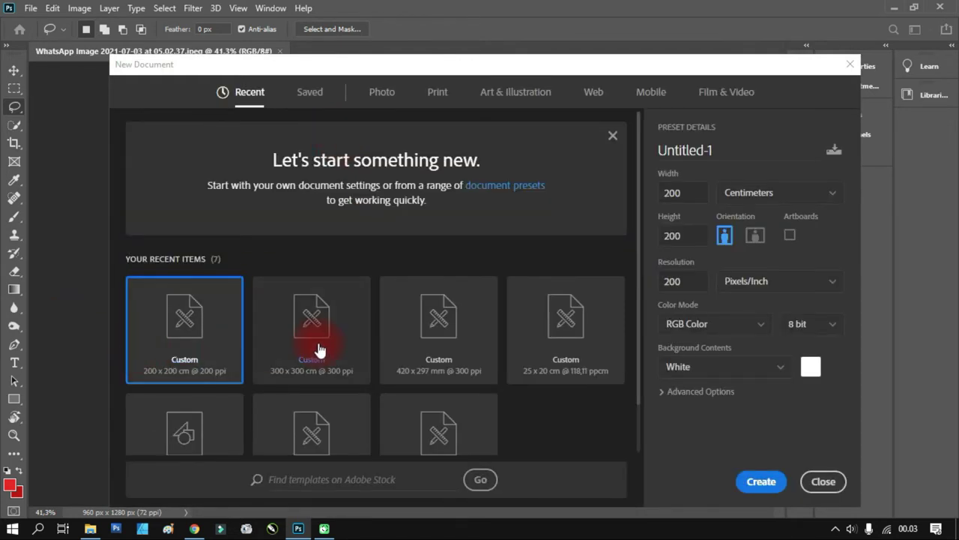
scroll(585, 367, down, 1)
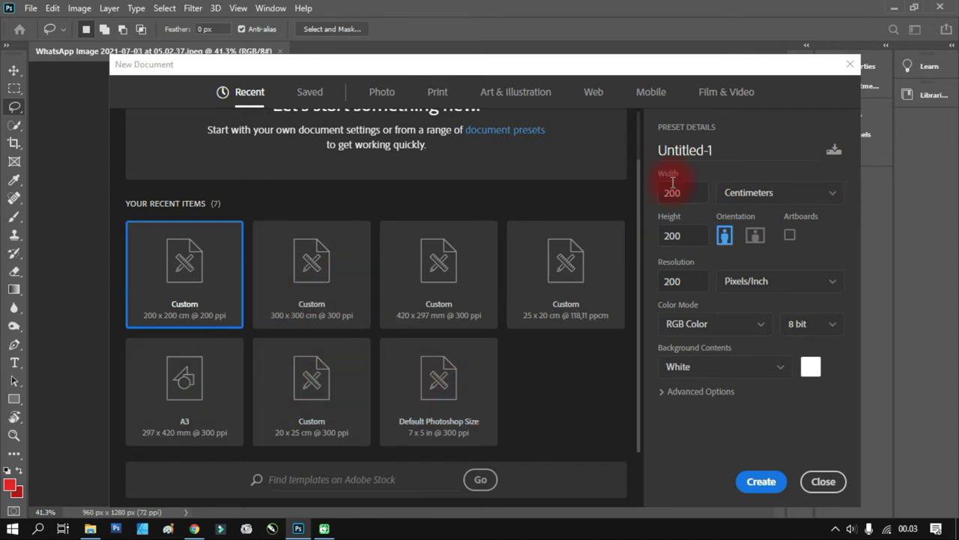
click(311, 96)
click(389, 91)
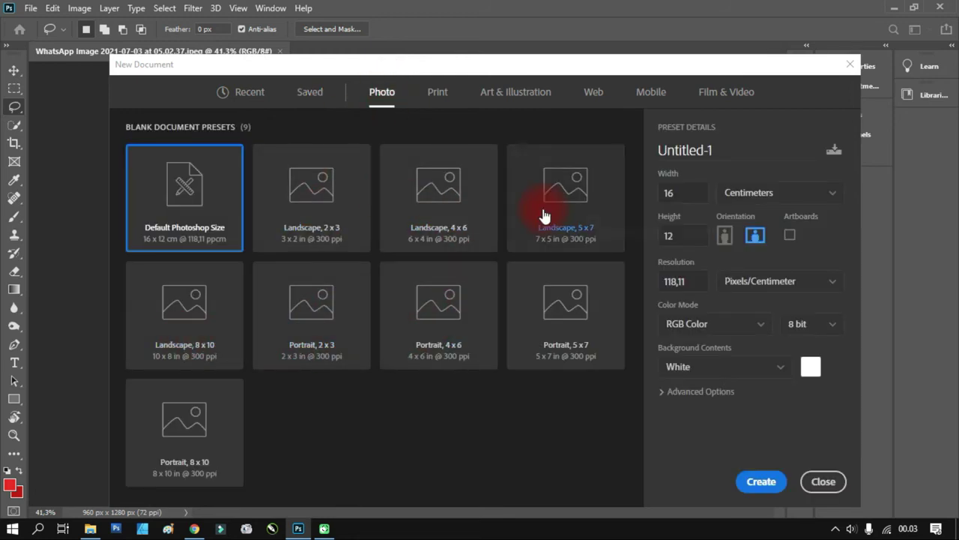
click(433, 93)
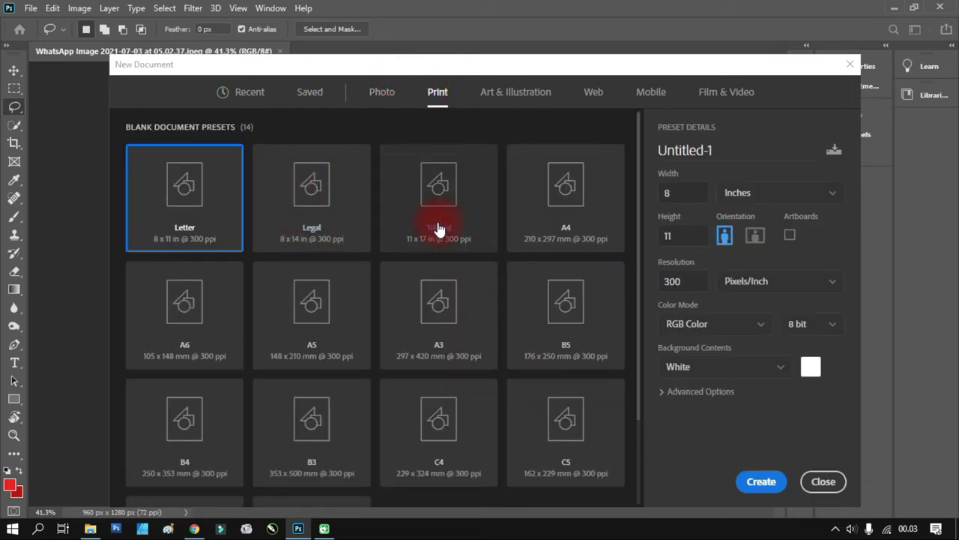
click(588, 217)
click(763, 481)
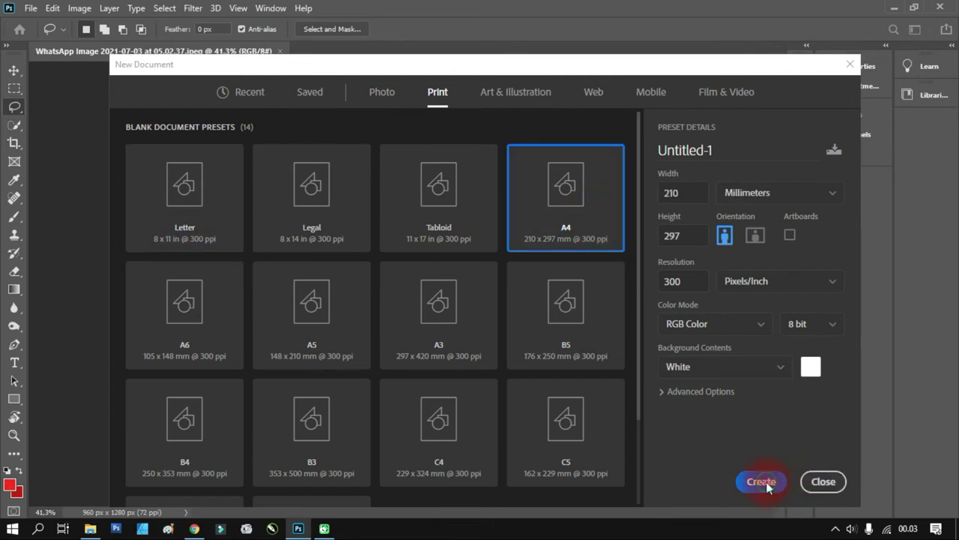
click(232, 51)
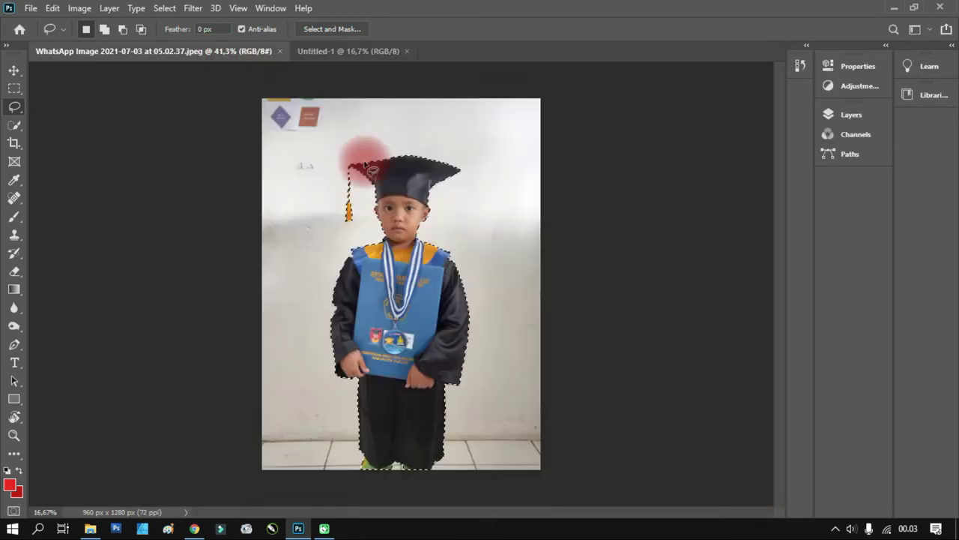
- Move the cut-out child into Untitled-1 and enlarge it proportionally to about 259%
key(v)
mouse_move(401, 271)
mouse_down()
mouse_move(379, 138)
mouse_move(403, 192)
mouse_up()
key(ctrl)
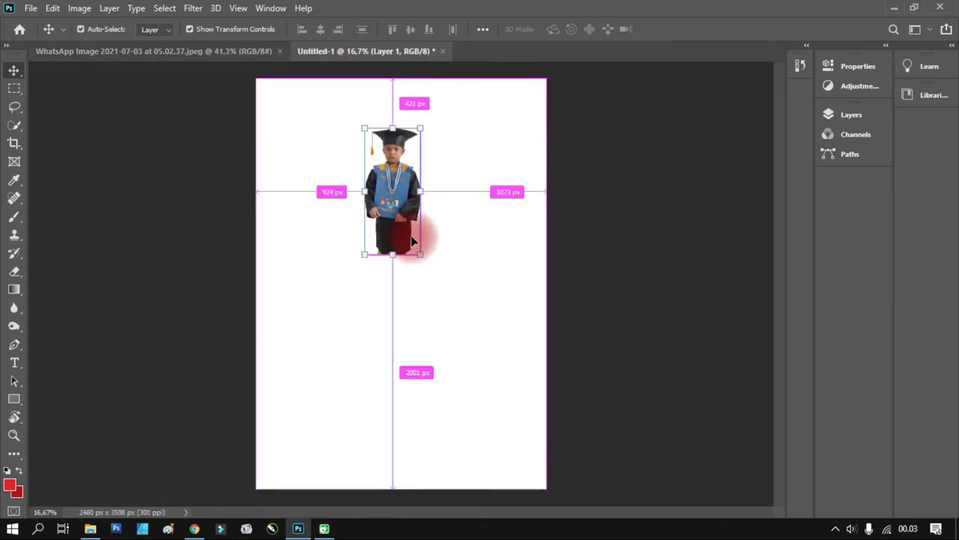
mouse_move(420, 255)
mouse_down()
mouse_move(527, 444)
mouse_move(515, 449)
mouse_move(524, 439)
mouse_up()
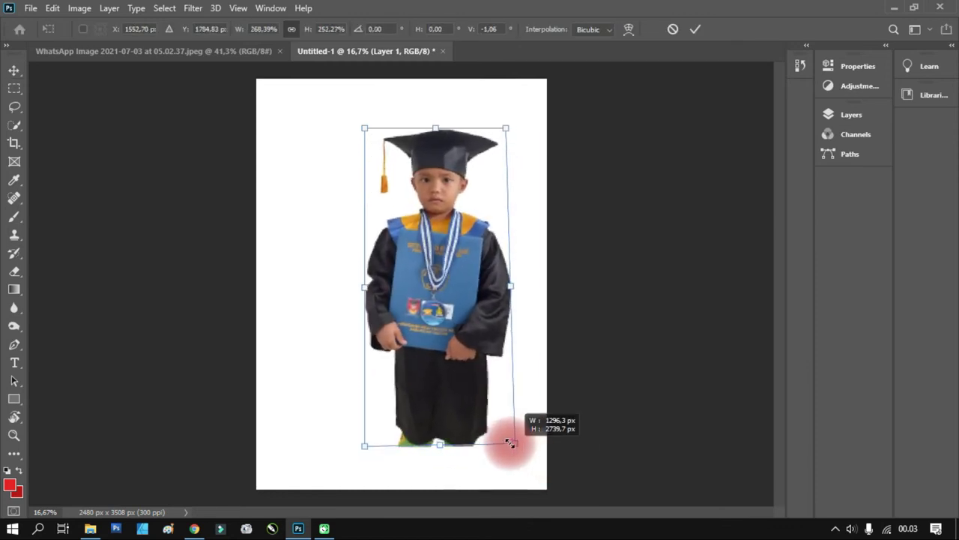
key(ctrl+z)
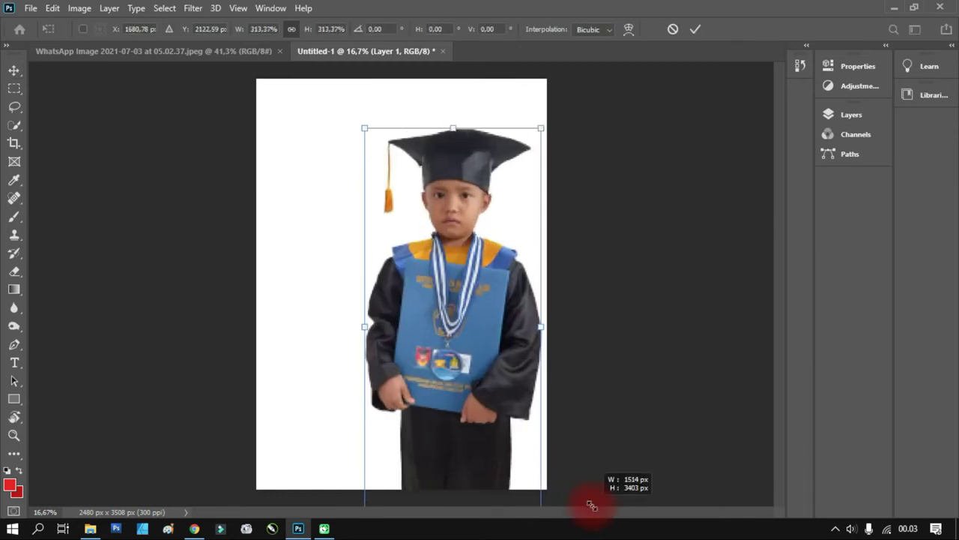
drag(419, 256, 515, 458)
drag(422, 386, 396, 421)
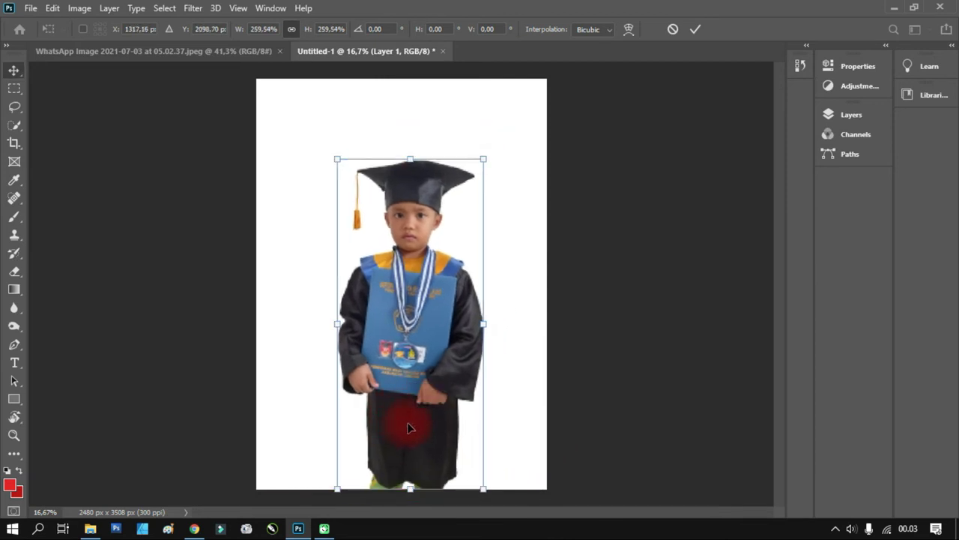
key(Return)
- Fill the A4 page's Background layer with red
click(854, 124)
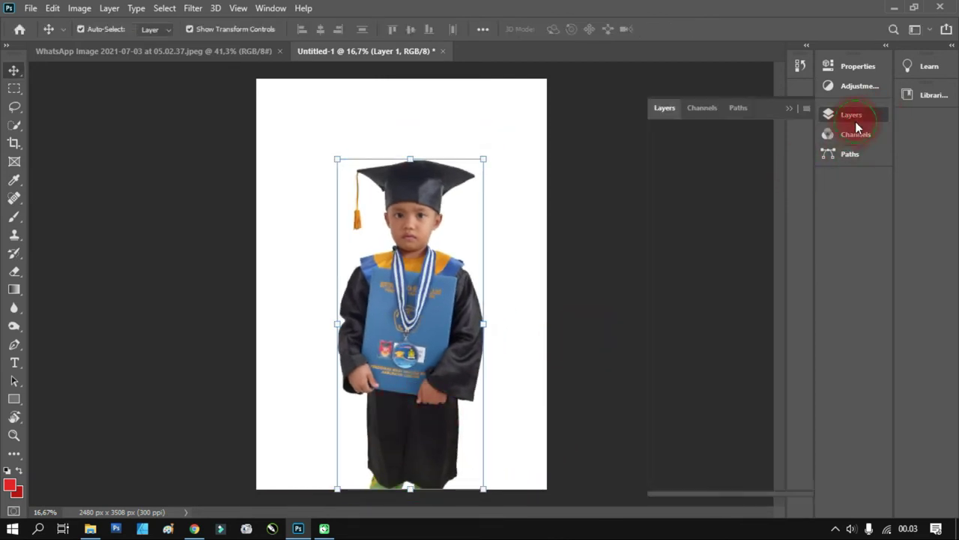
click(714, 225)
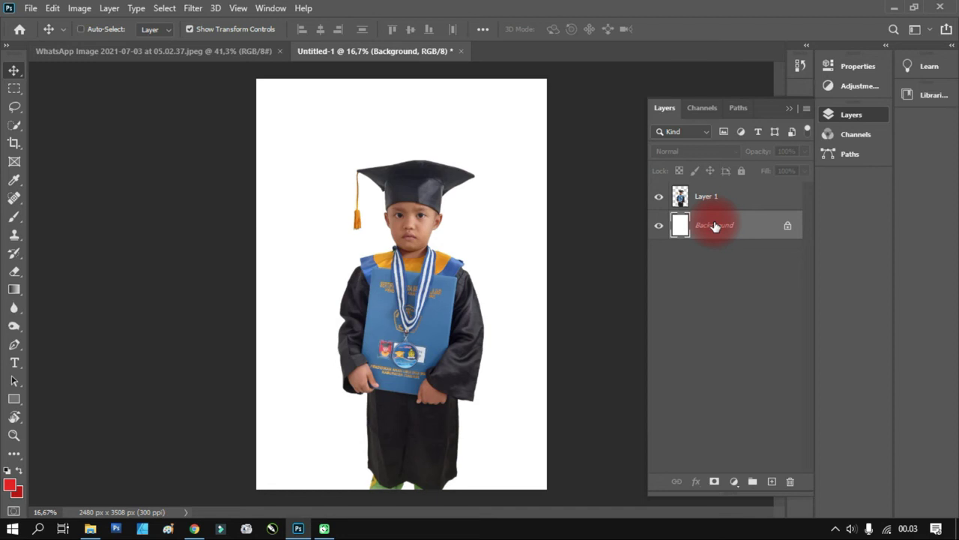
key(alt+BackSpace)
- Rescale the child on Layer 1 to about 96% and centre it on the red page
click(421, 313)
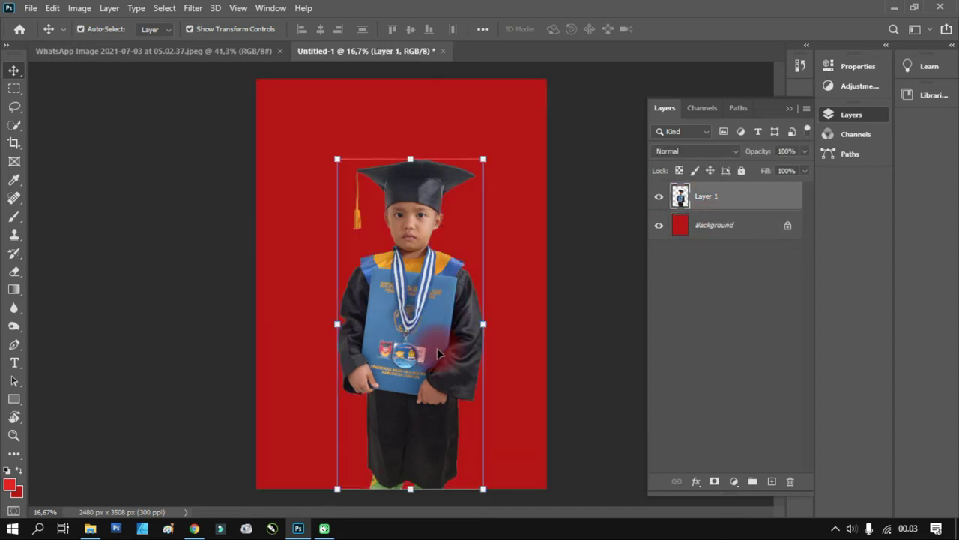
drag(436, 298, 401, 312)
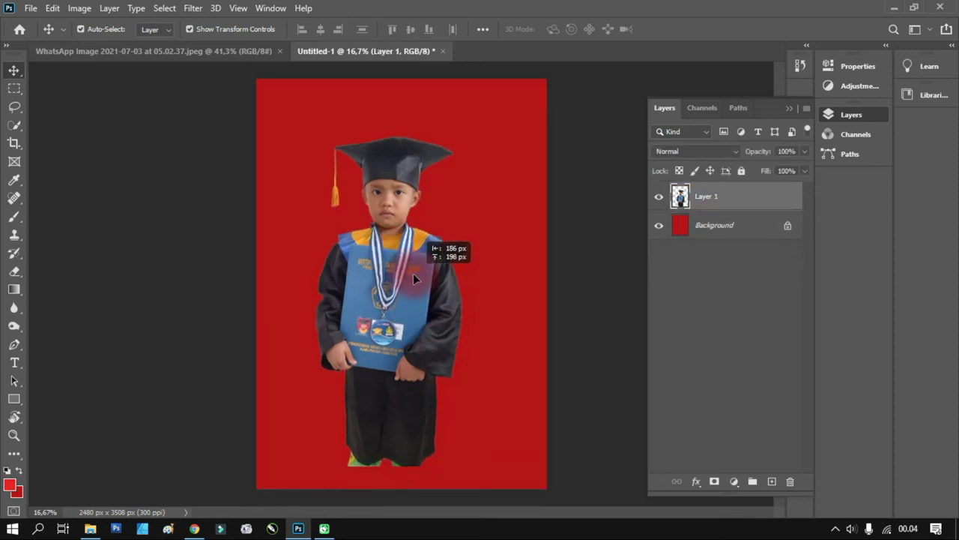
drag(449, 172, 472, 117)
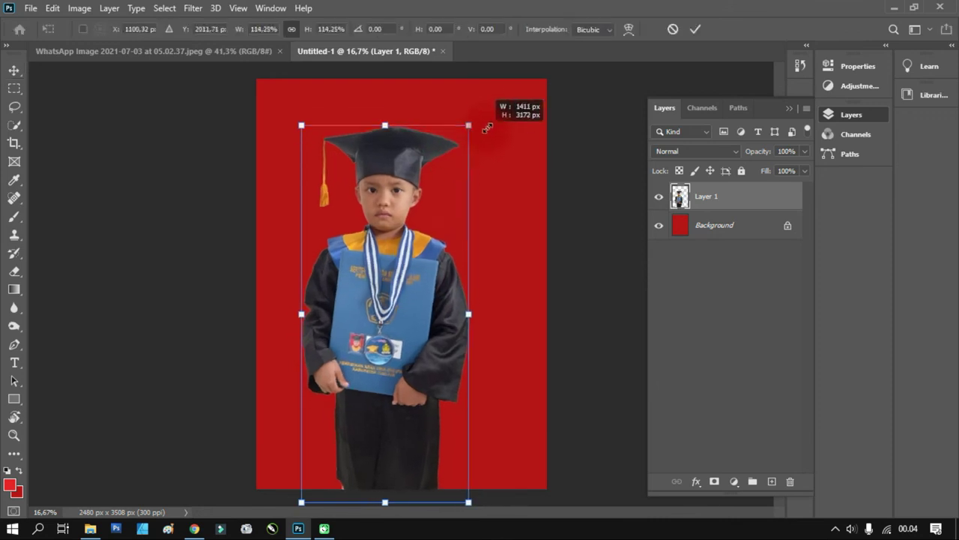
drag(420, 192, 572, 117)
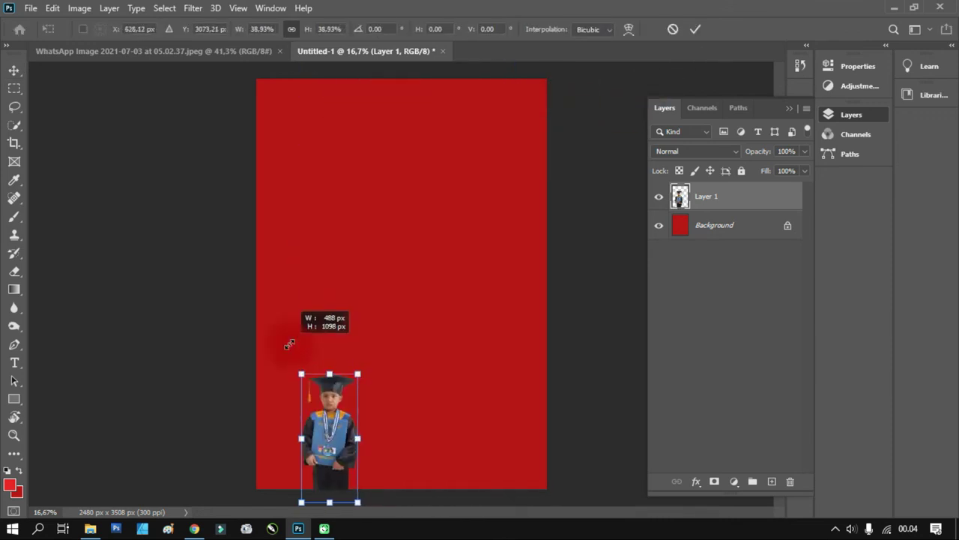
drag(646, 83, 488, 203)
mouse_move(337, 353)
mouse_down()
mouse_move(436, 258)
mouse_move(364, 298)
mouse_up()
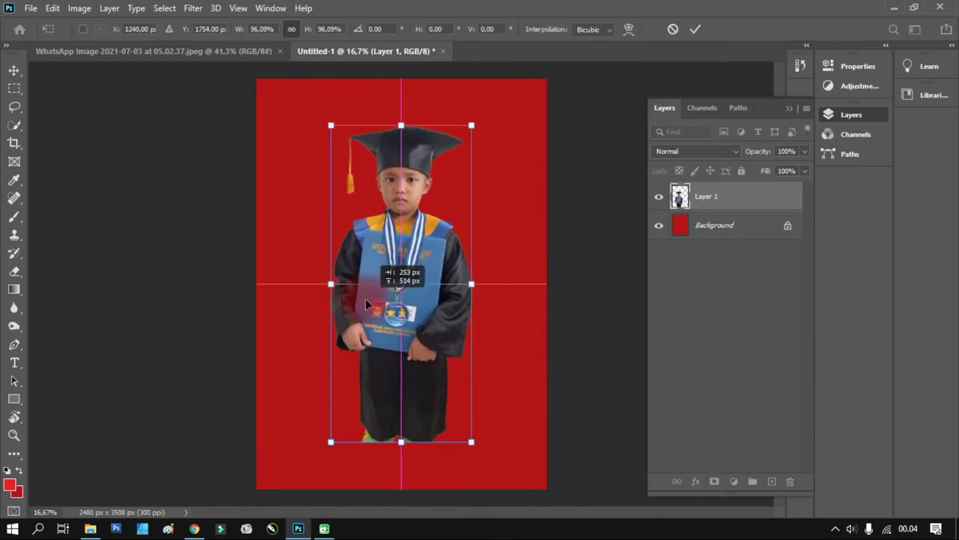